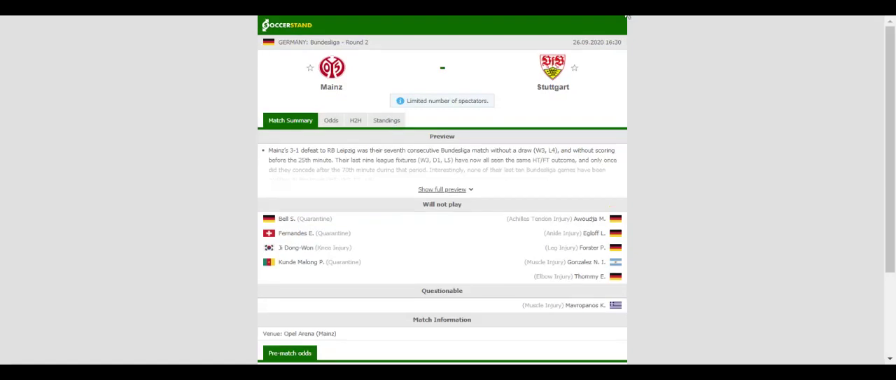
Open the Standings tab to show the overall Bundesliga table, Bayern Munich top on 3 points
click(391, 117)
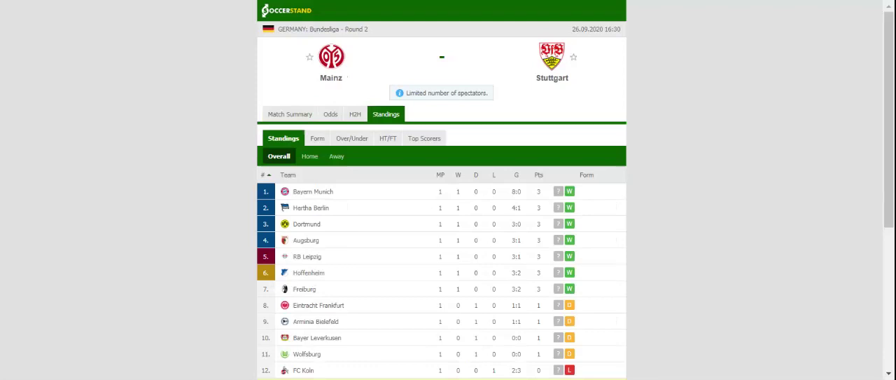
Show the H2H tab with the last five results for Mainz and Stuttgart
click(353, 118)
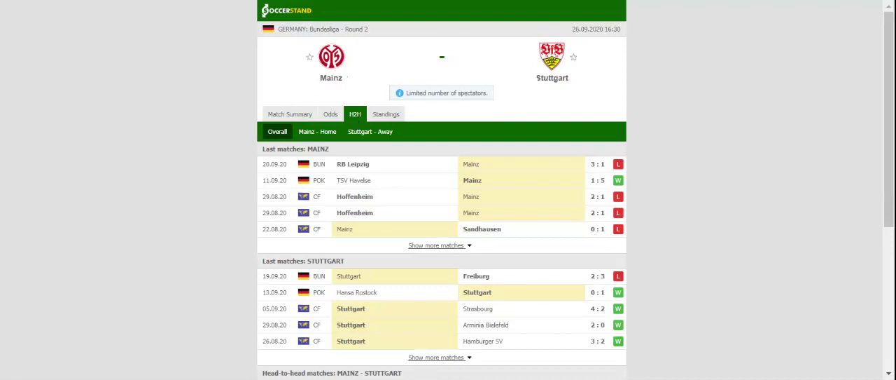
Show the full-time 1X2 odds from seven bookmakers for Mainz vs Stuttgart
click(336, 116)
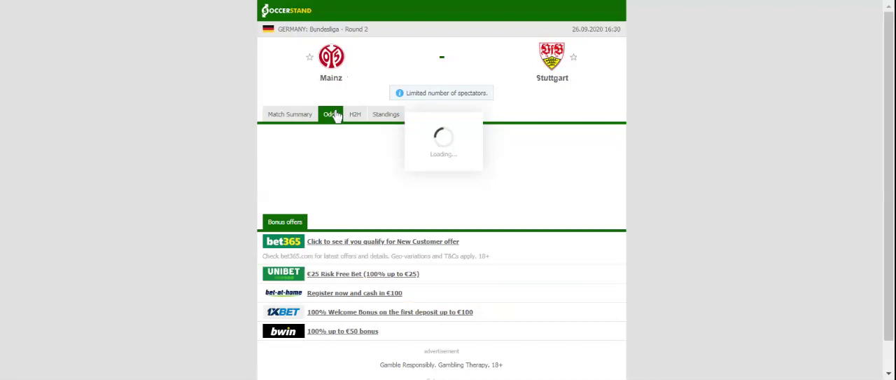